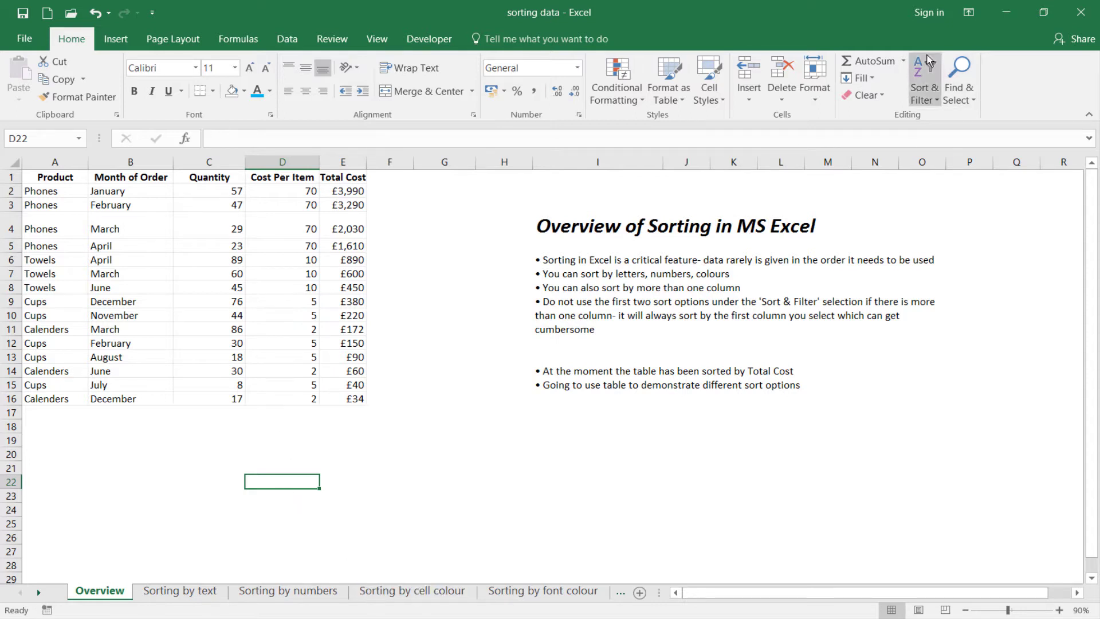
left_click(937, 106)
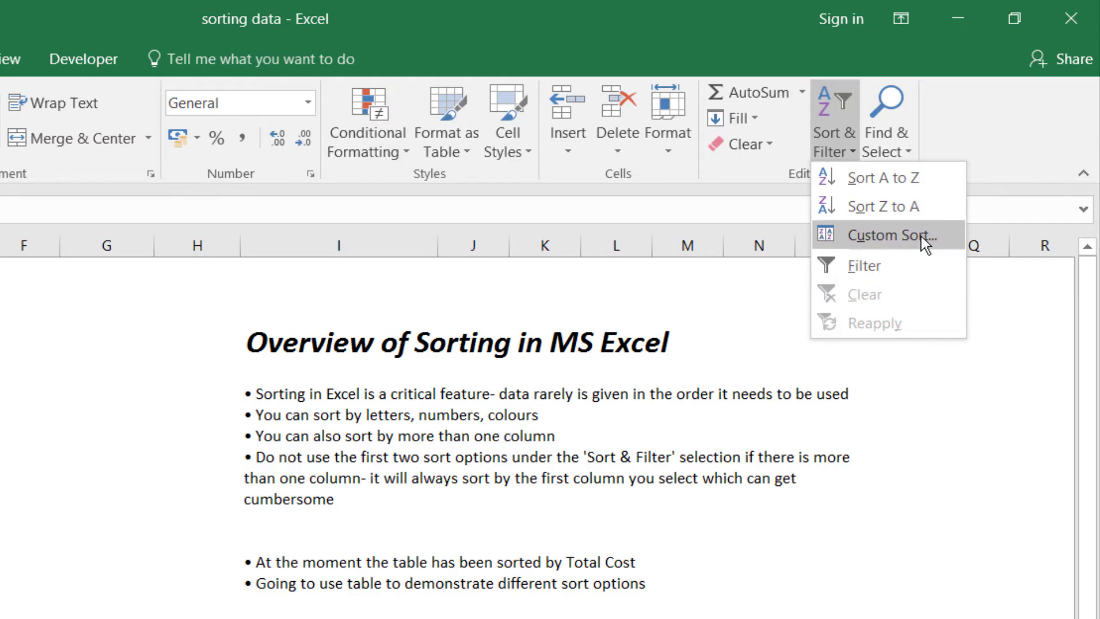
left_click(138, 569)
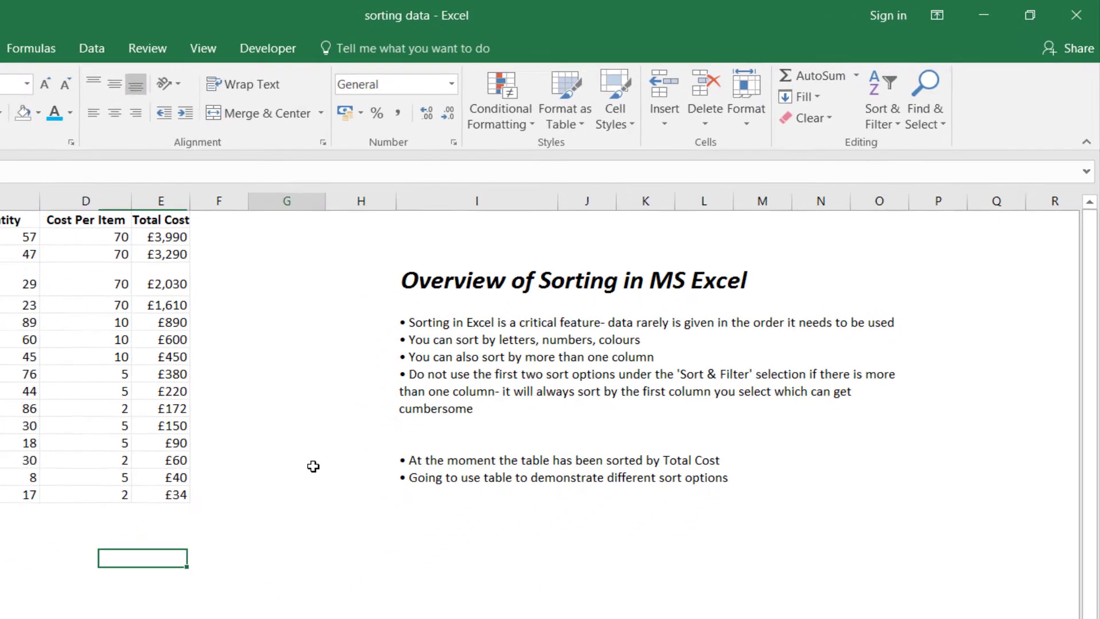
left_click(313, 466)
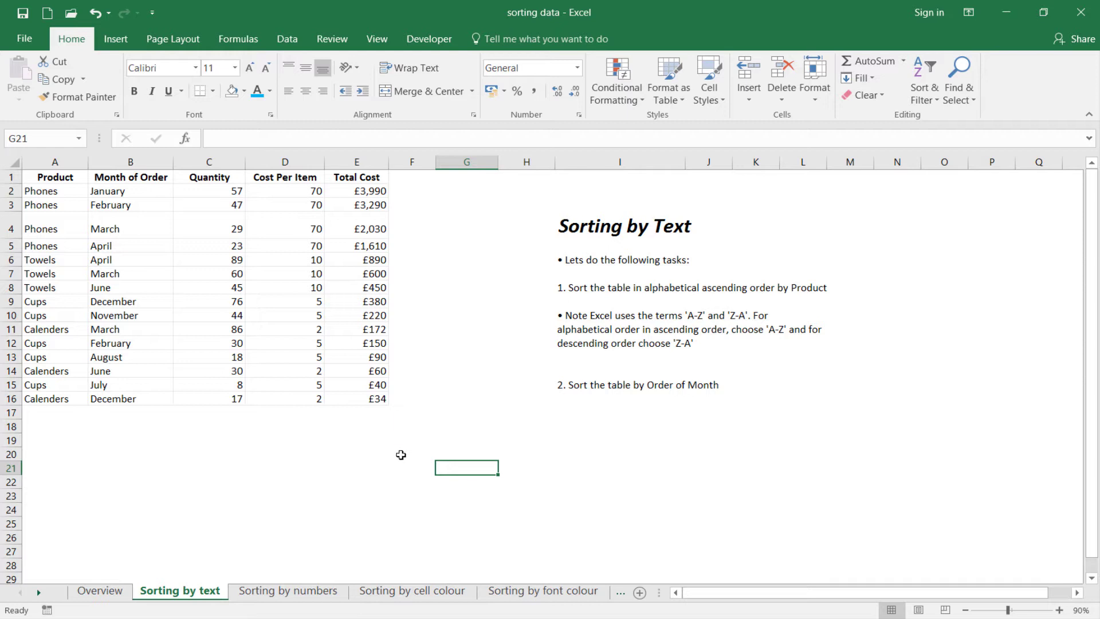
- Custom-sort the table A1:E16, treating the first row as headers, by Product on Values in A to Z order
left_click(373, 399)
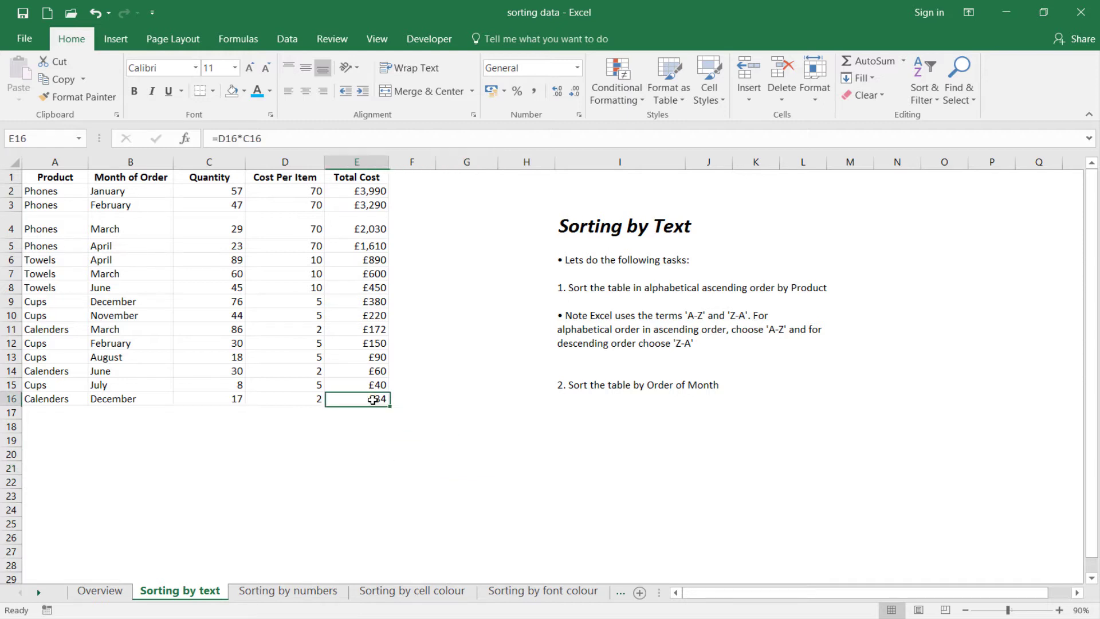
left_click_drag(373, 400, 35, 178)
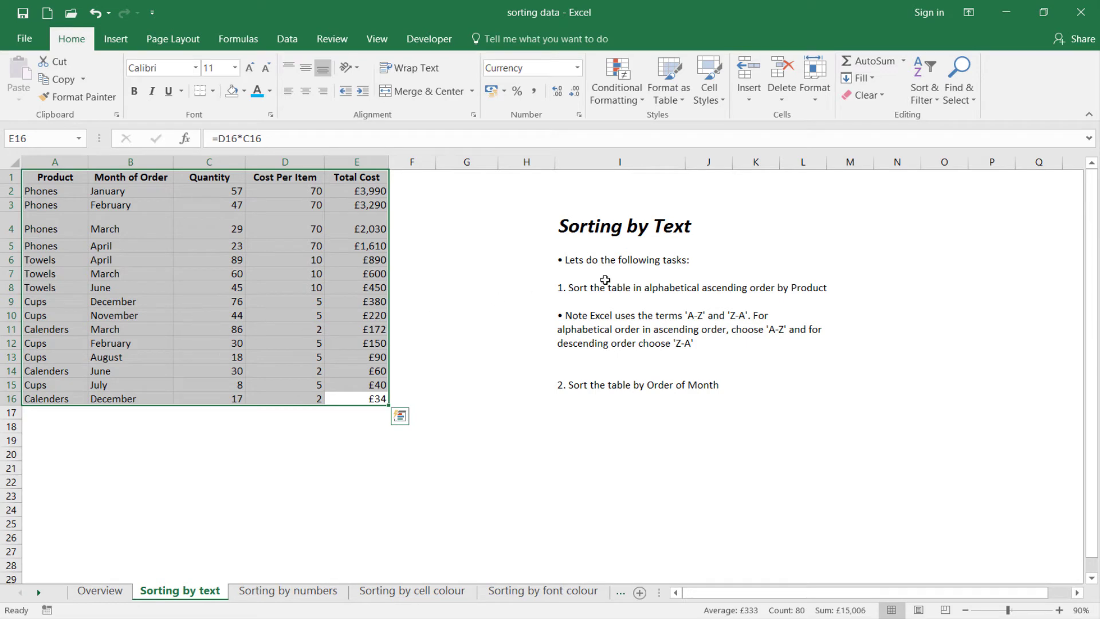
left_click(929, 102)
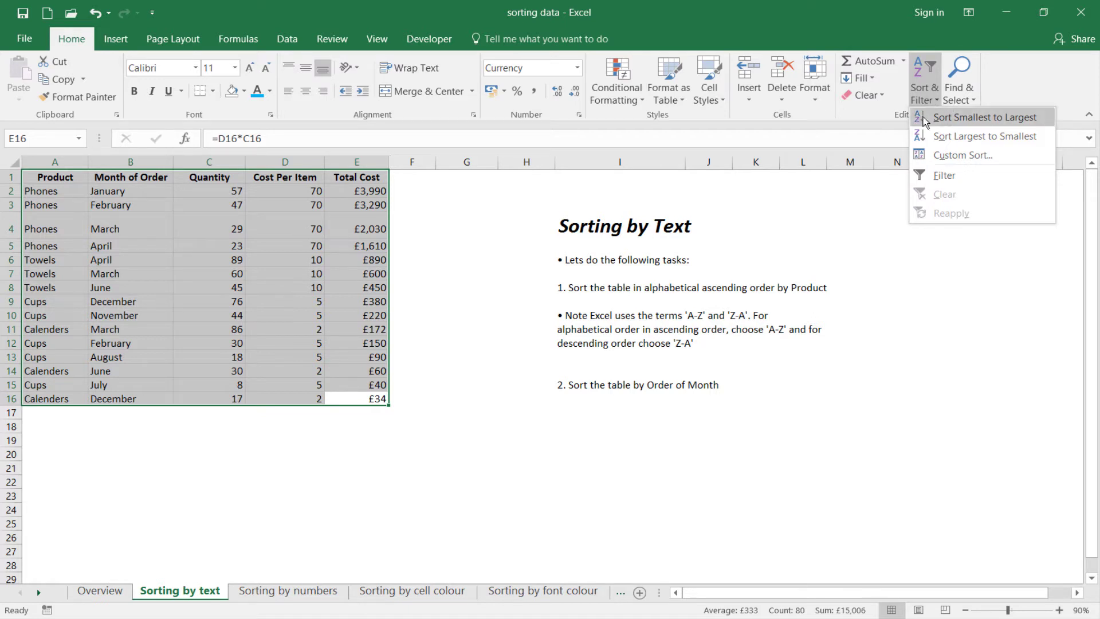
left_click(935, 157)
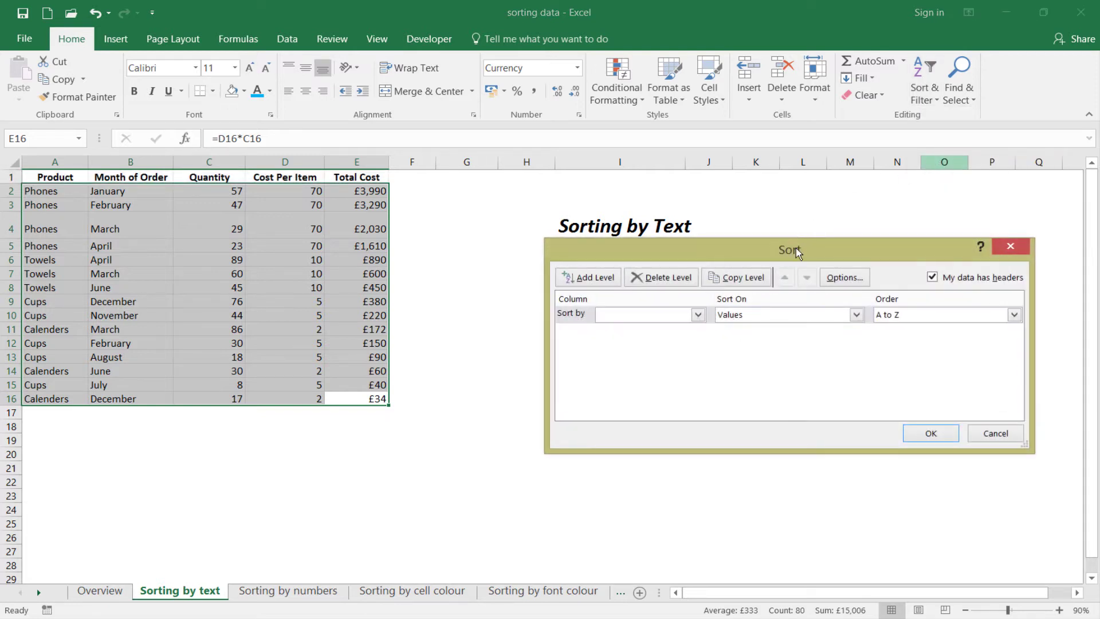
left_click_drag(795, 248, 694, 261)
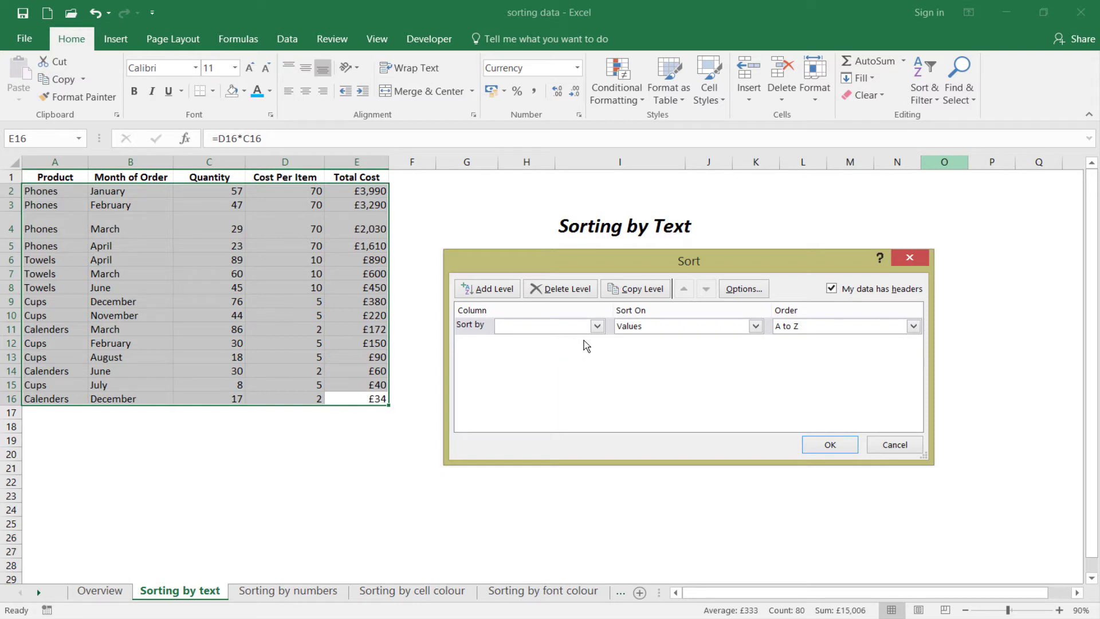
left_click(597, 326)
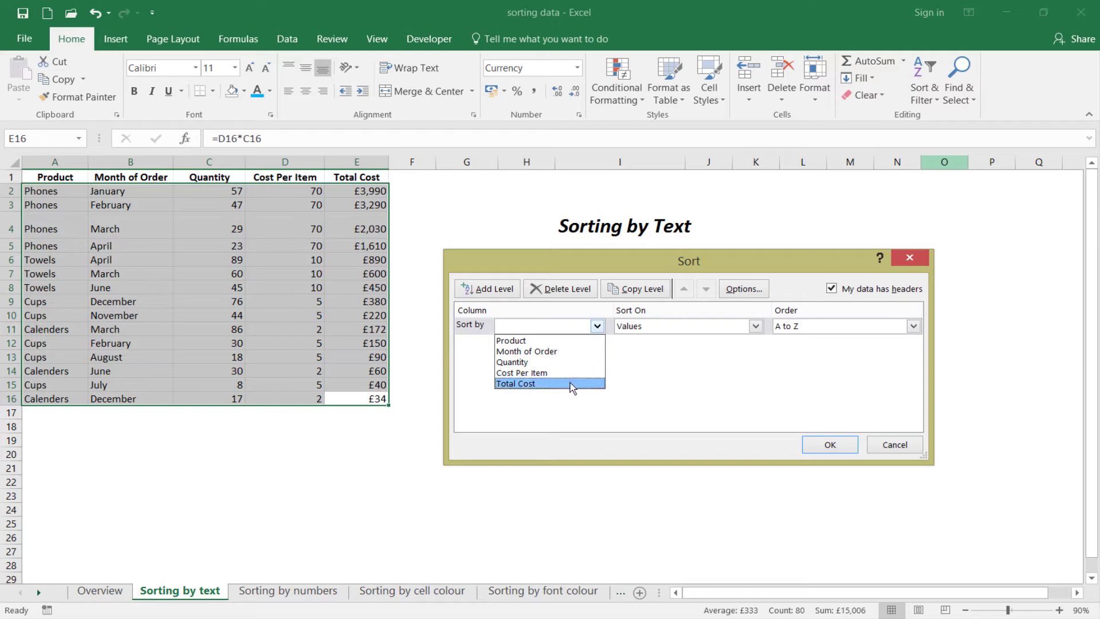
left_click(513, 342)
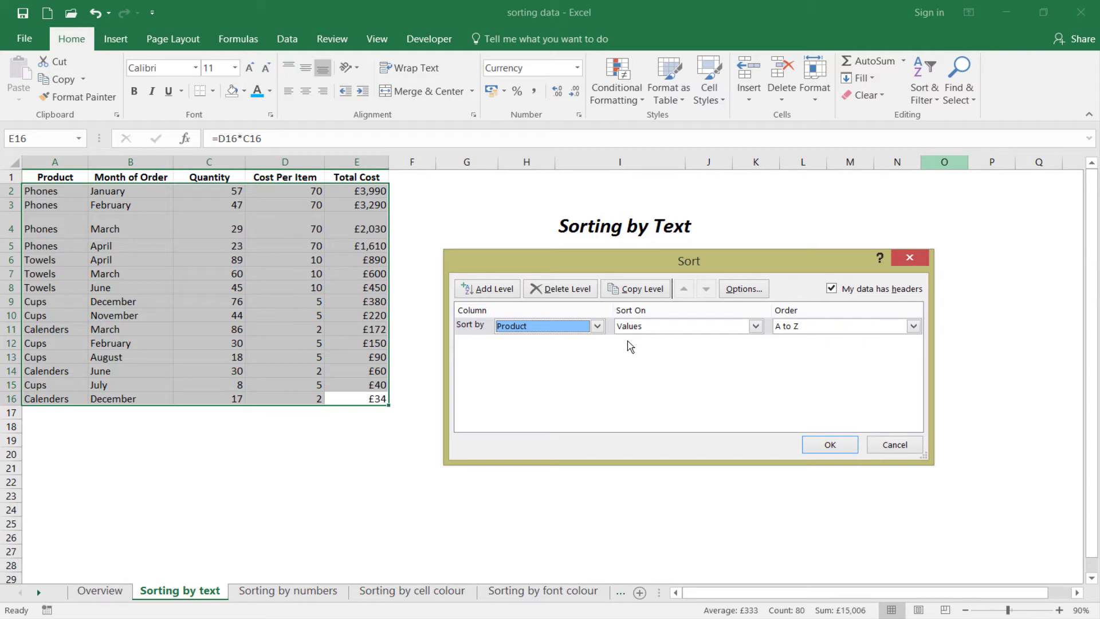
left_click(755, 326)
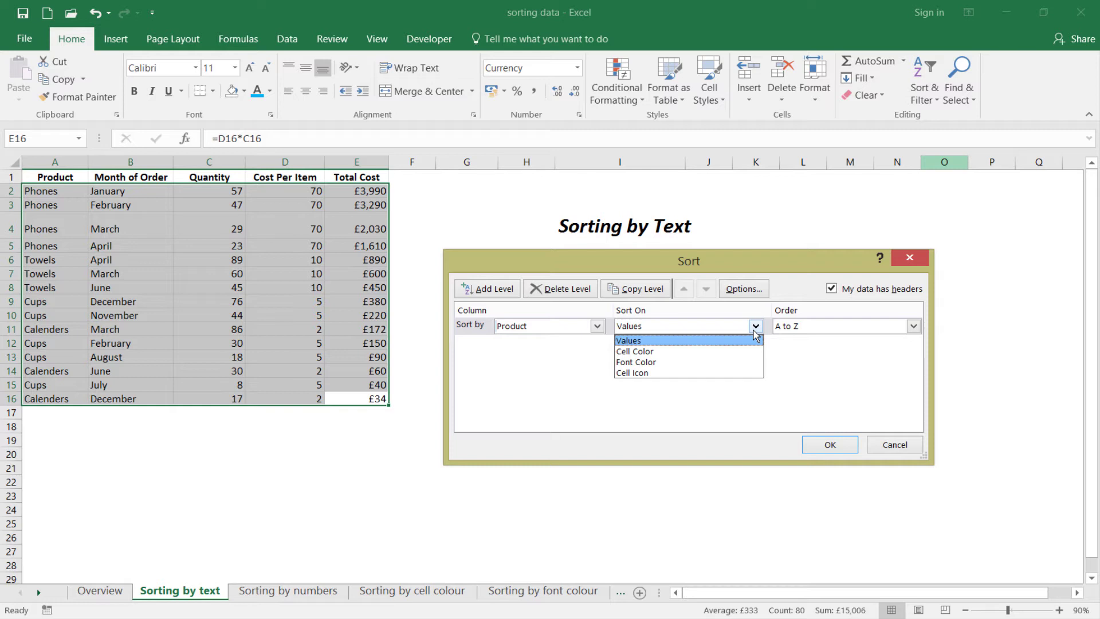
left_click(709, 343)
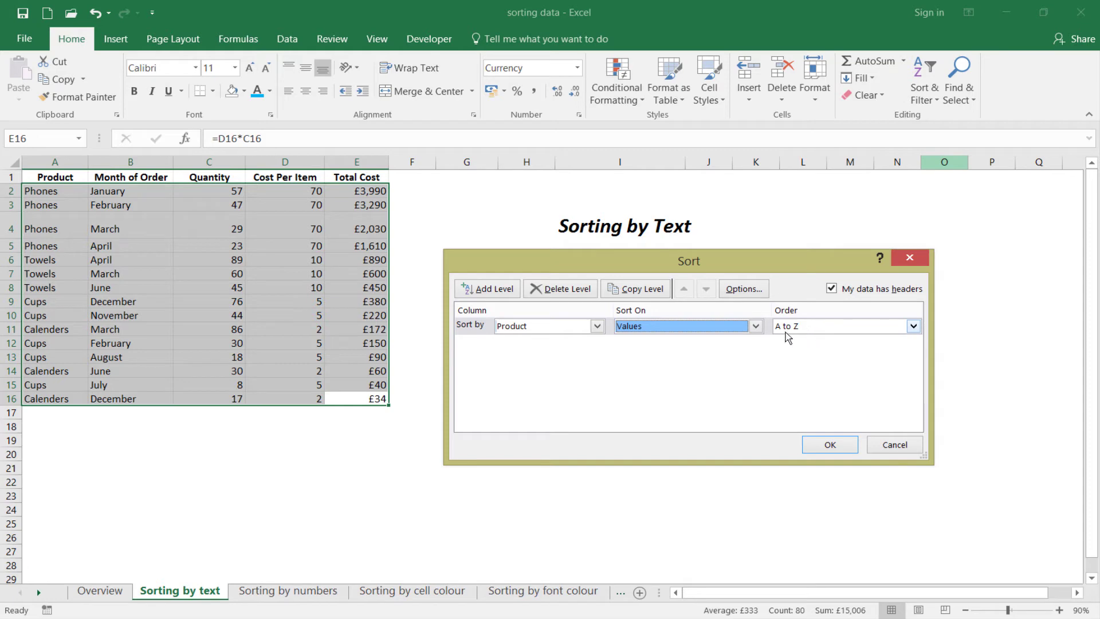
left_click(816, 330)
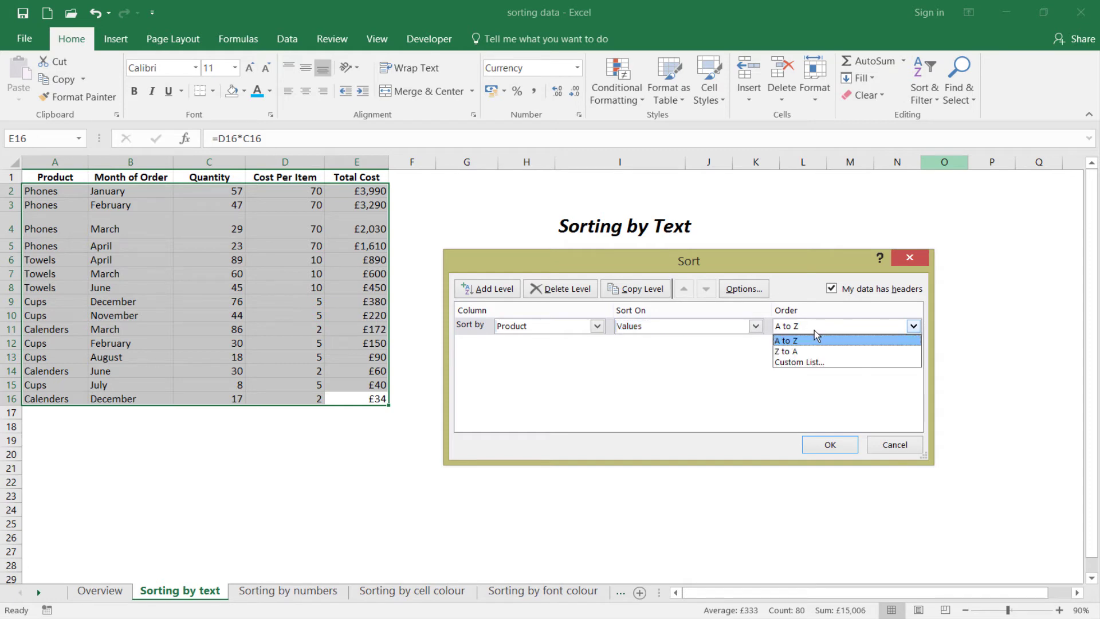
left_click(785, 343)
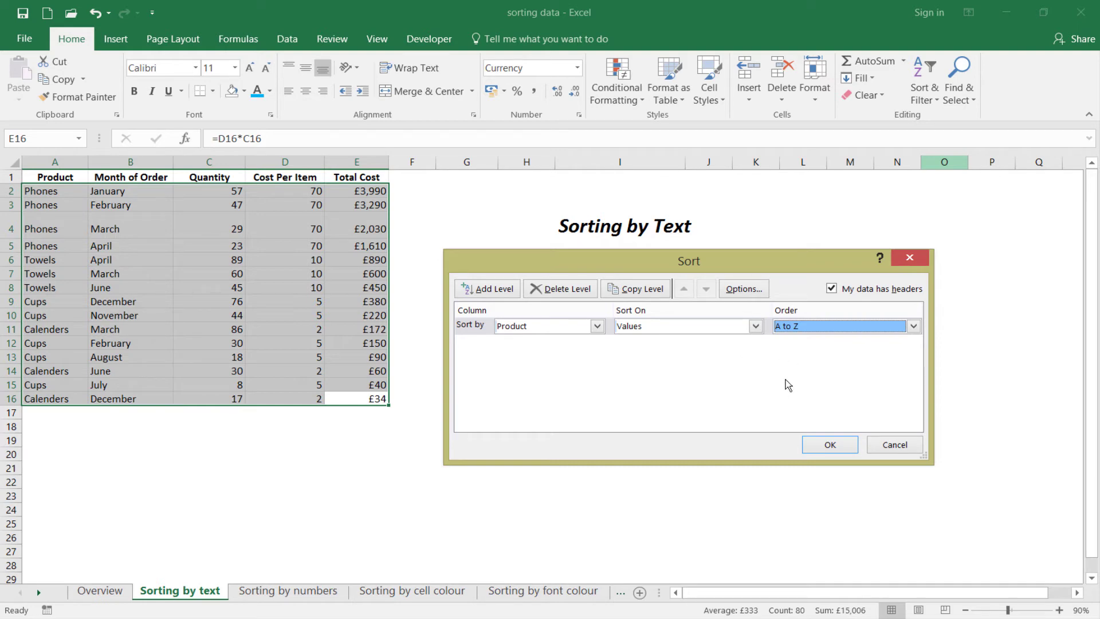
left_click(810, 444)
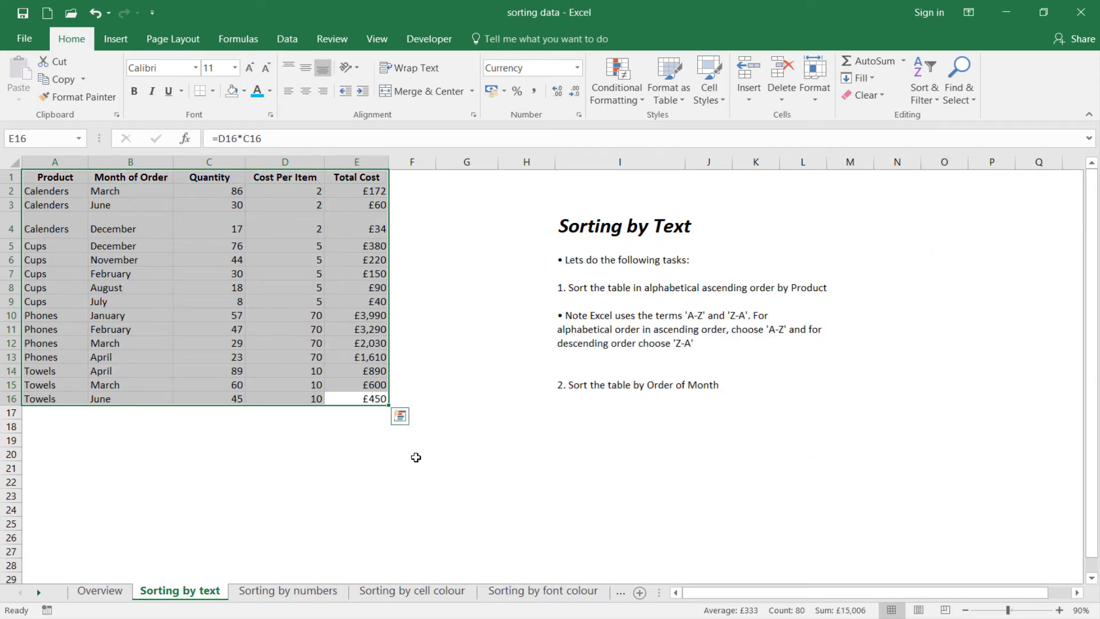
left_click(356, 481)
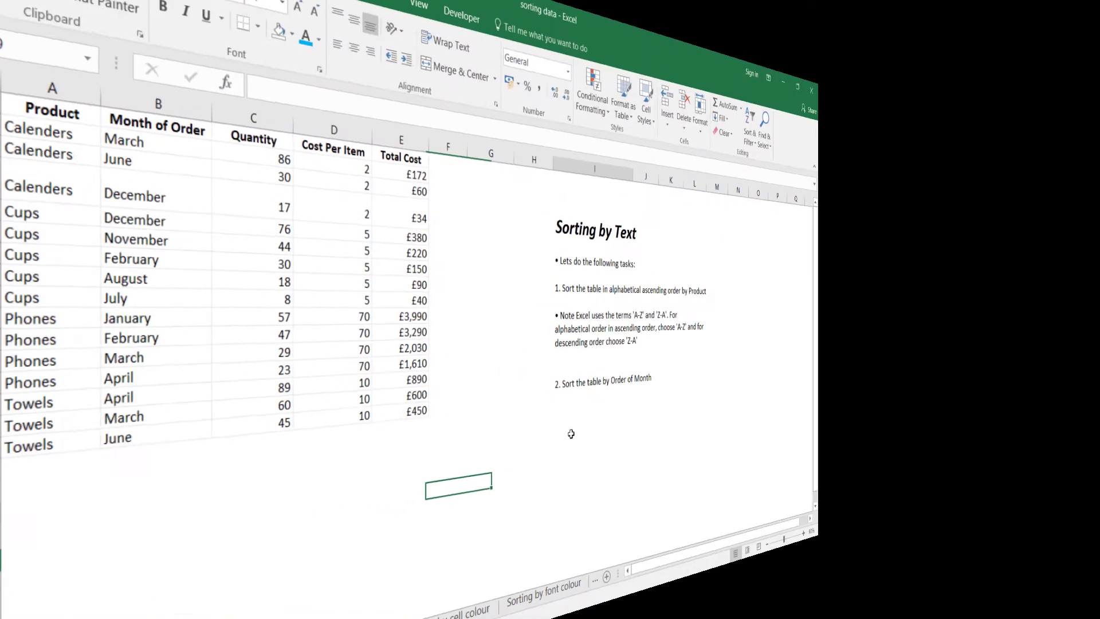
left_click(582, 437)
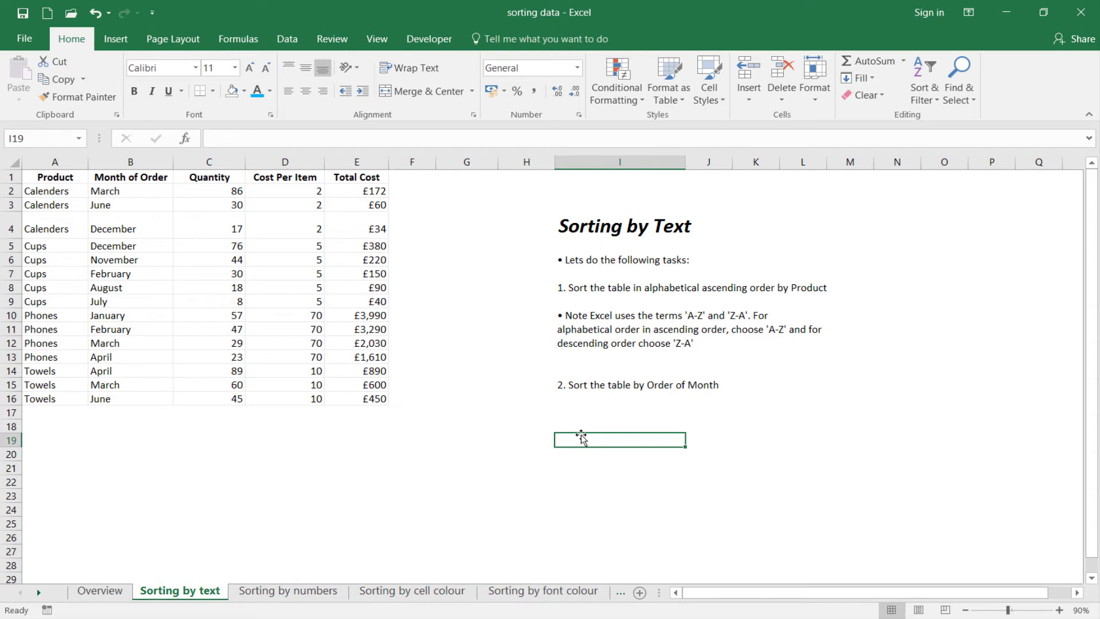
left_click(578, 425)
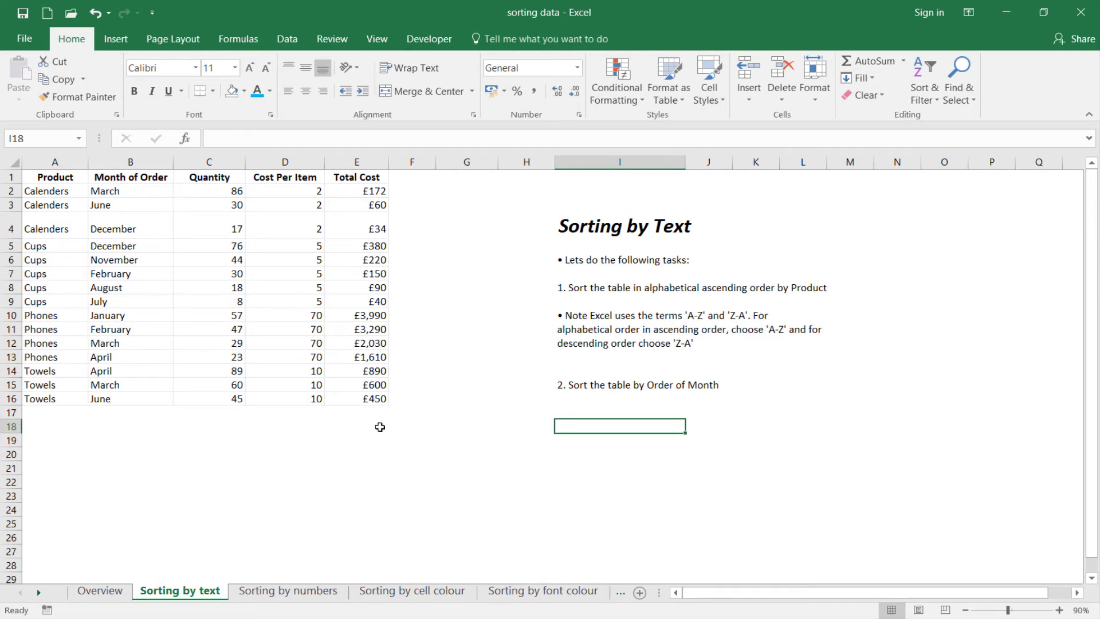
- Custom-sort the whole table A1:E16 by Month of Order on Values in A to Z order
left_click_drag(367, 400, 53, 182)
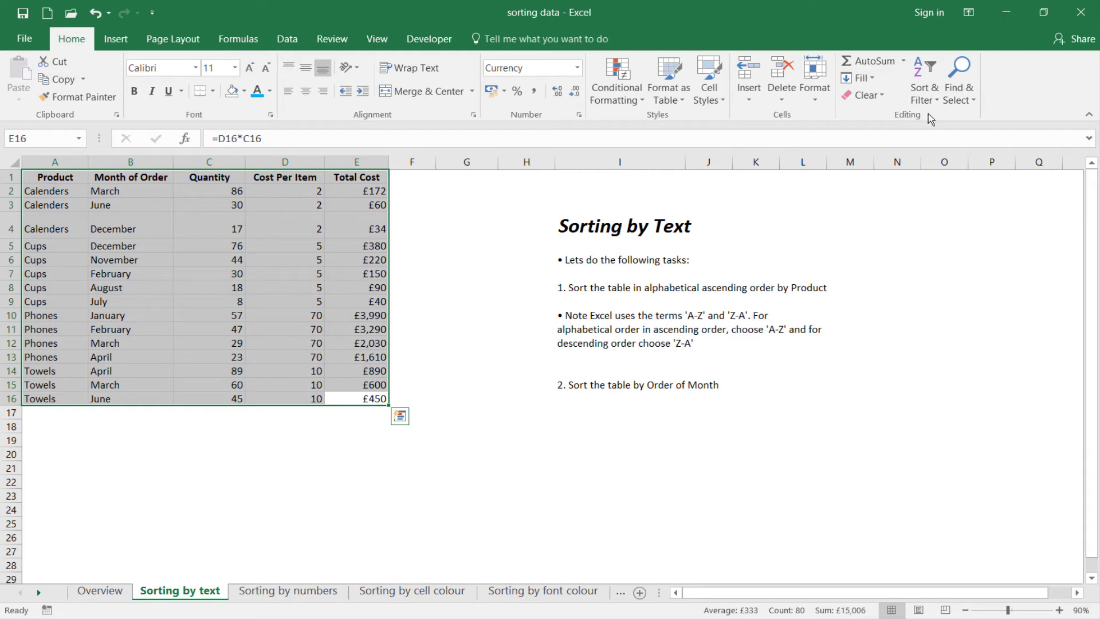
left_click(925, 98)
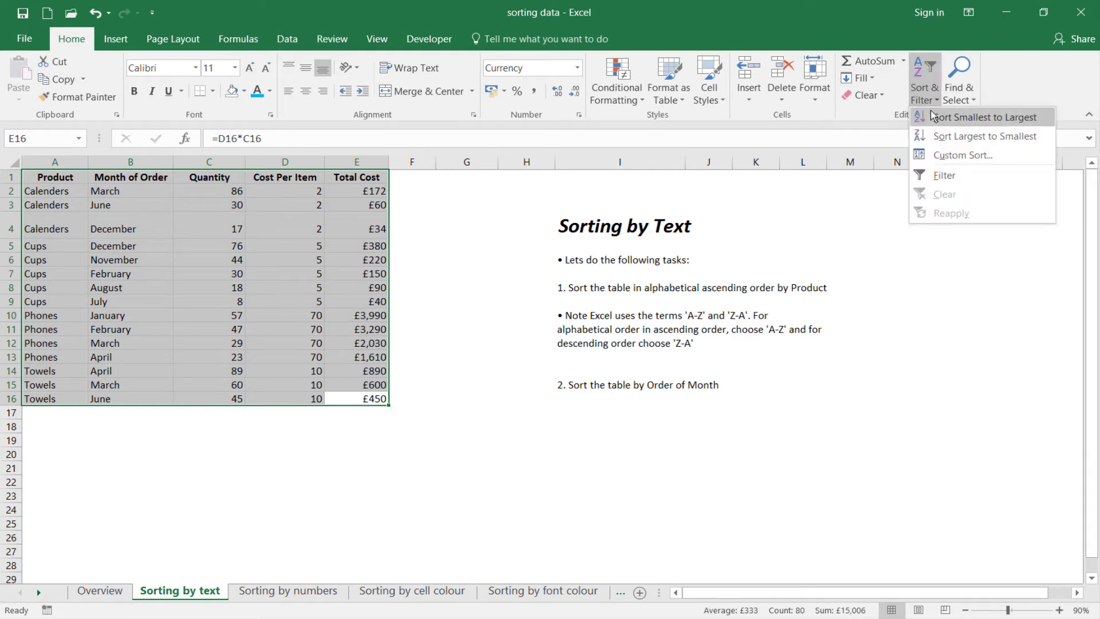
left_click(951, 155)
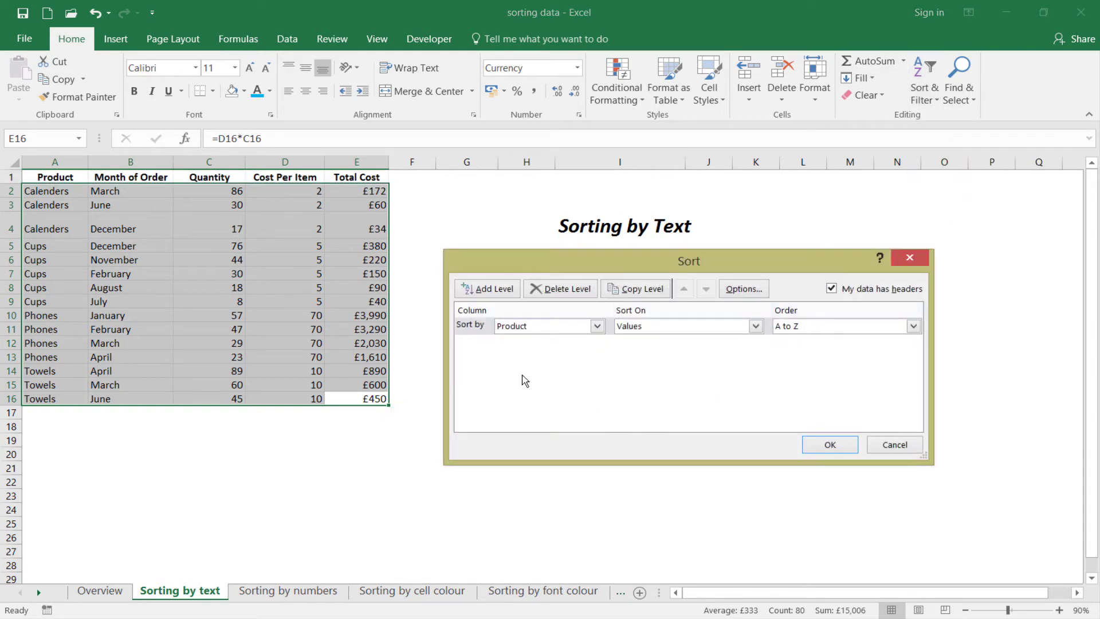
left_click(597, 326)
left_click(594, 350)
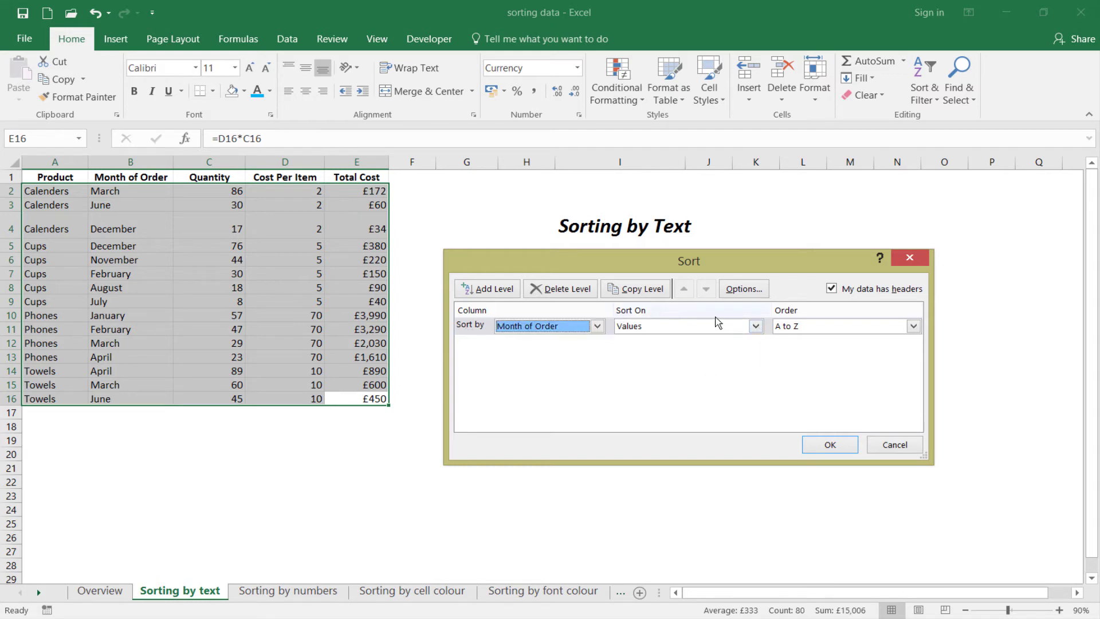
left_click(756, 326)
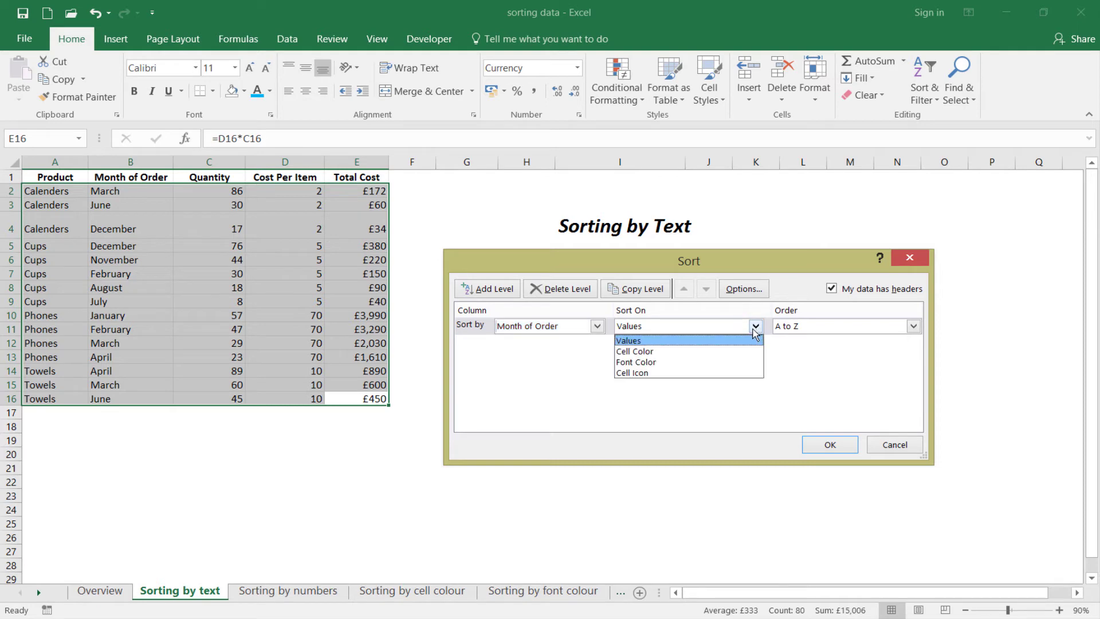
left_click(635, 343)
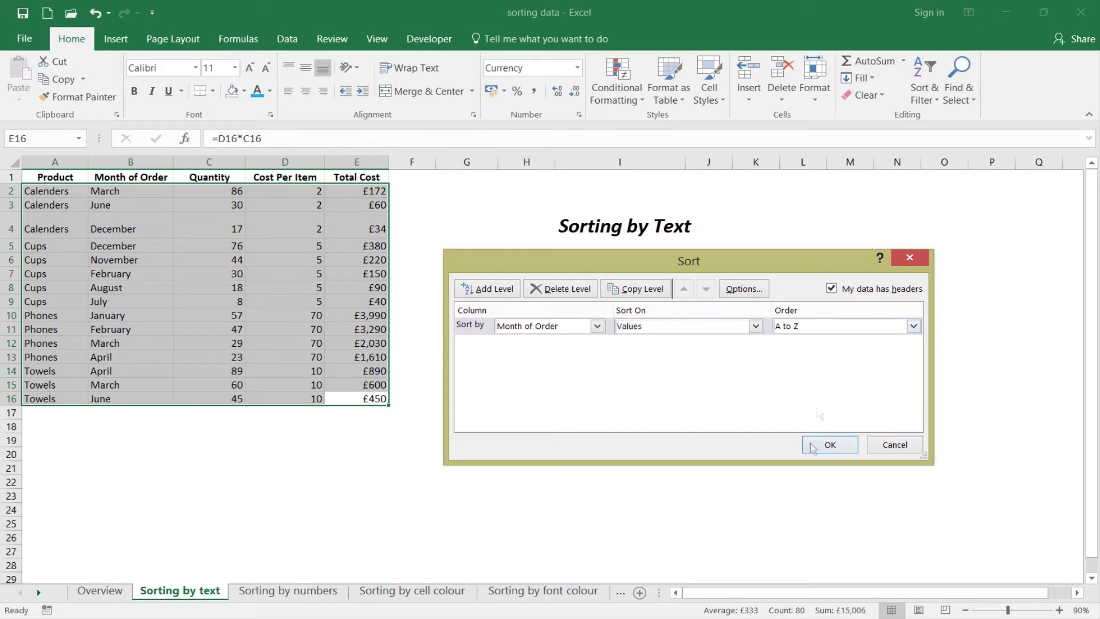
left_click(813, 446)
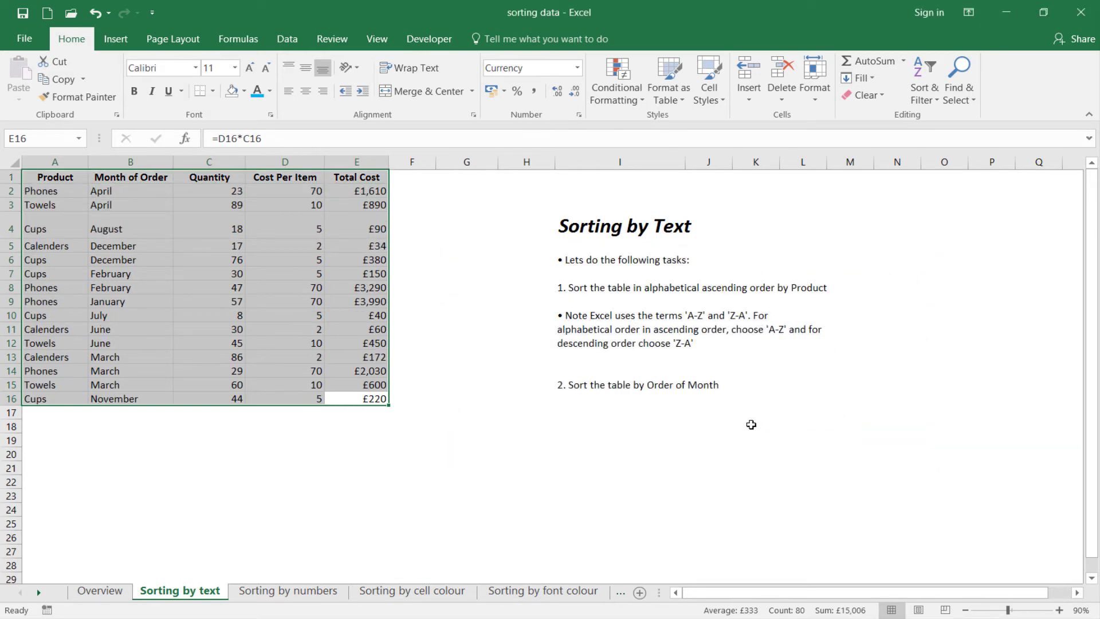
left_click(567, 429)
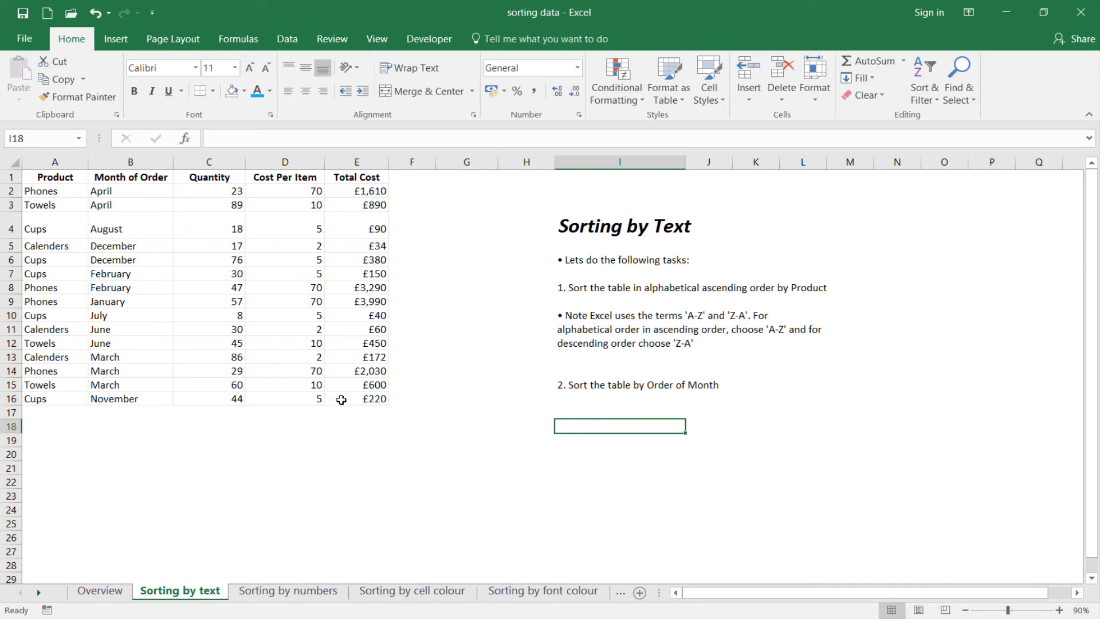
- Sort the table A1:E16 by Month of Order in calendar order, using the full-name January, February, March custom list
left_click_drag(341, 399, 48, 181)
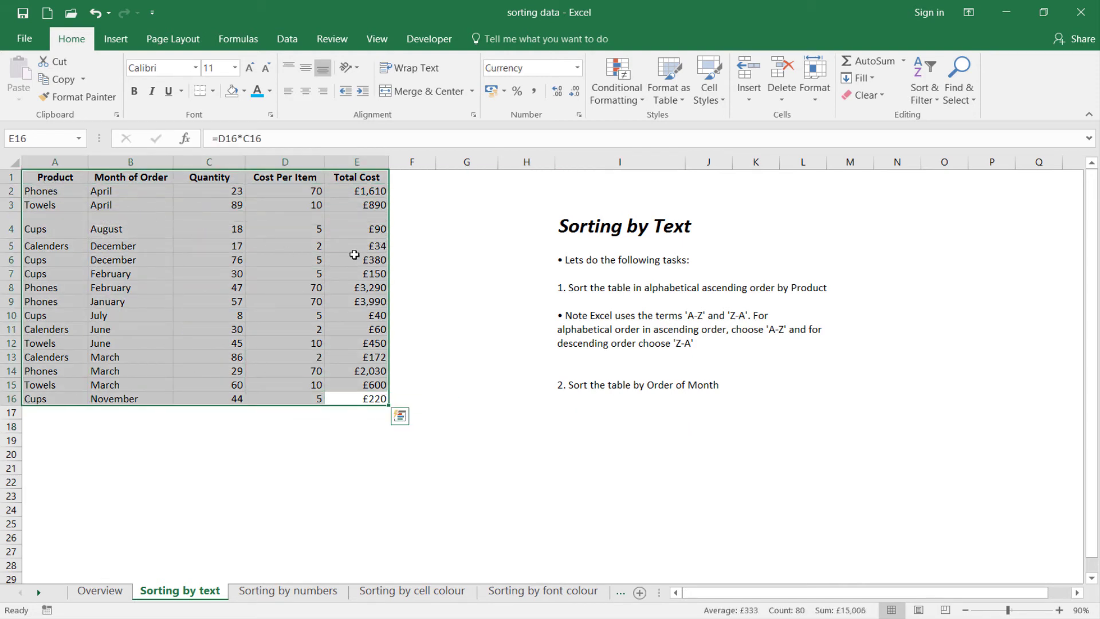
left_click(925, 92)
left_click(953, 154)
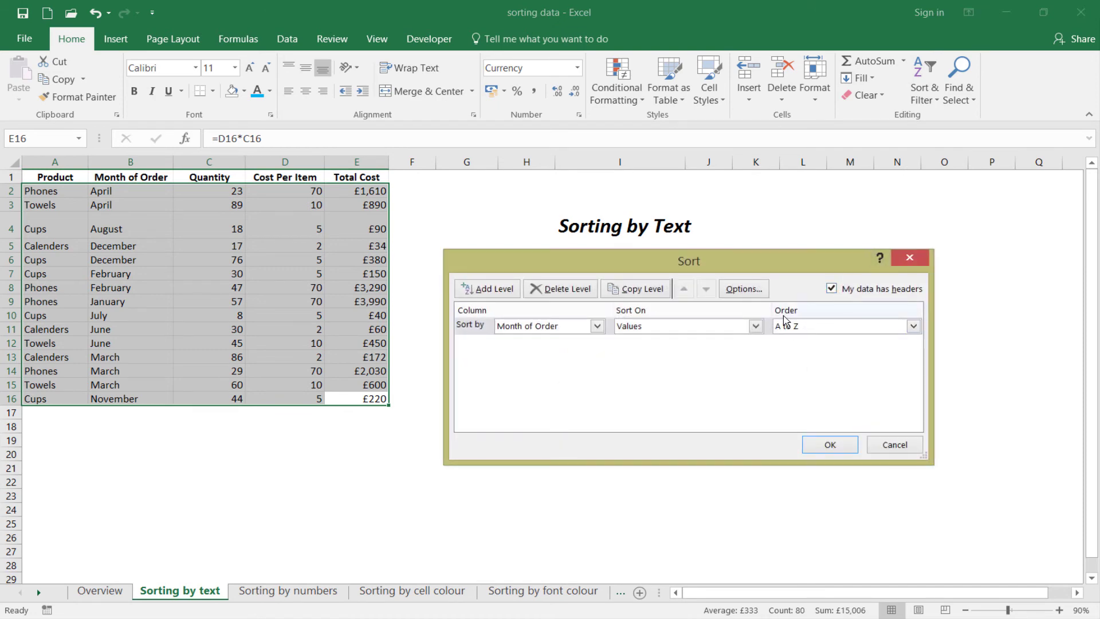
left_click(792, 325)
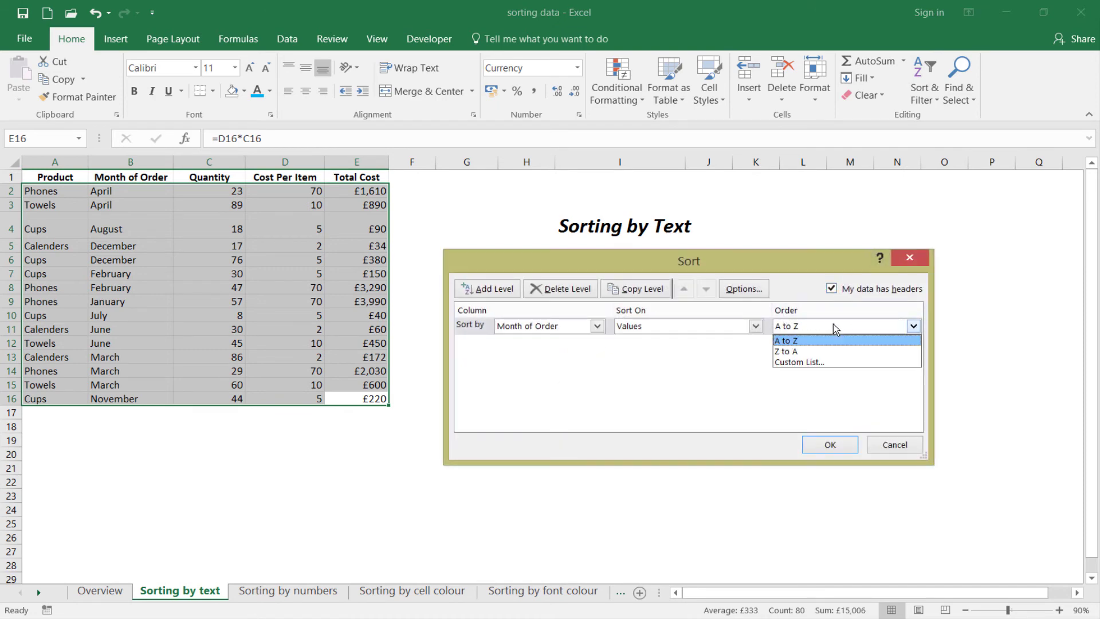
left_click(806, 364)
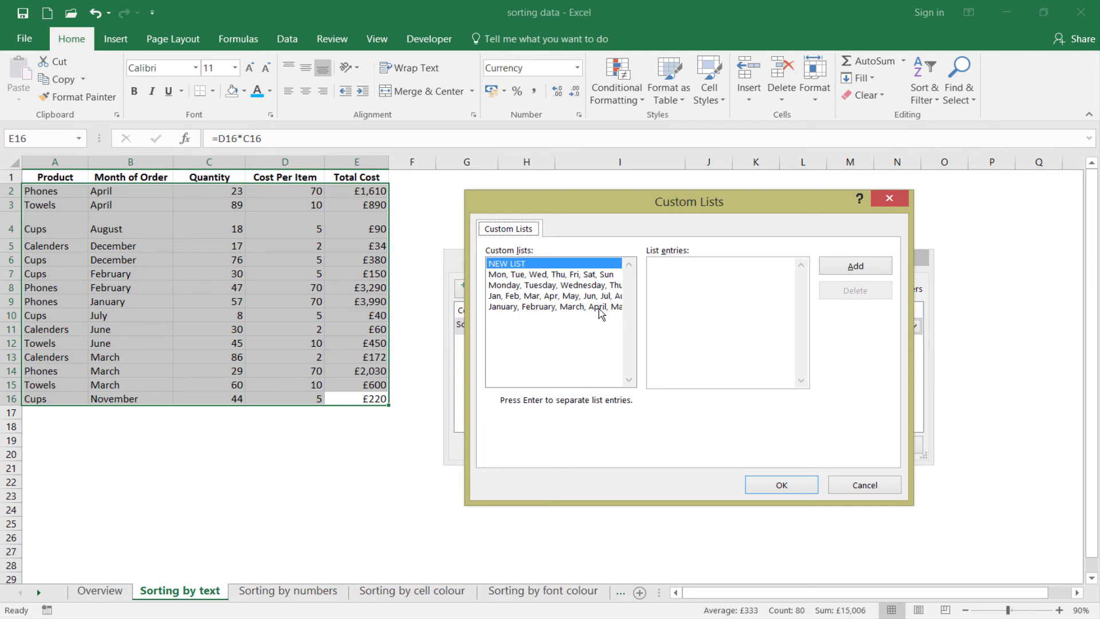
left_click(563, 309)
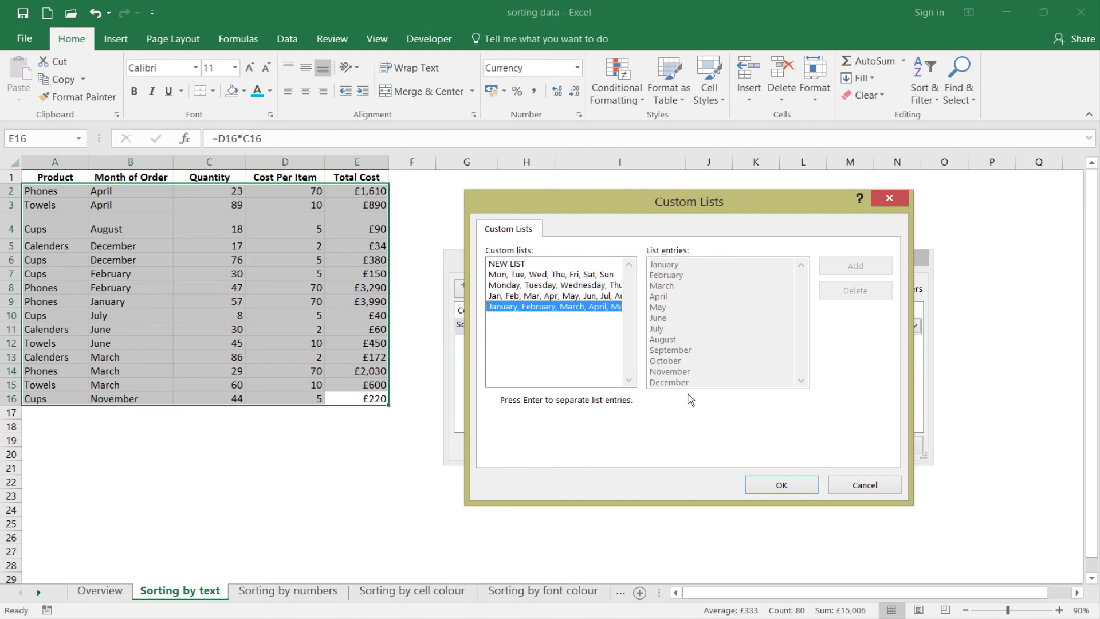
left_click(748, 482)
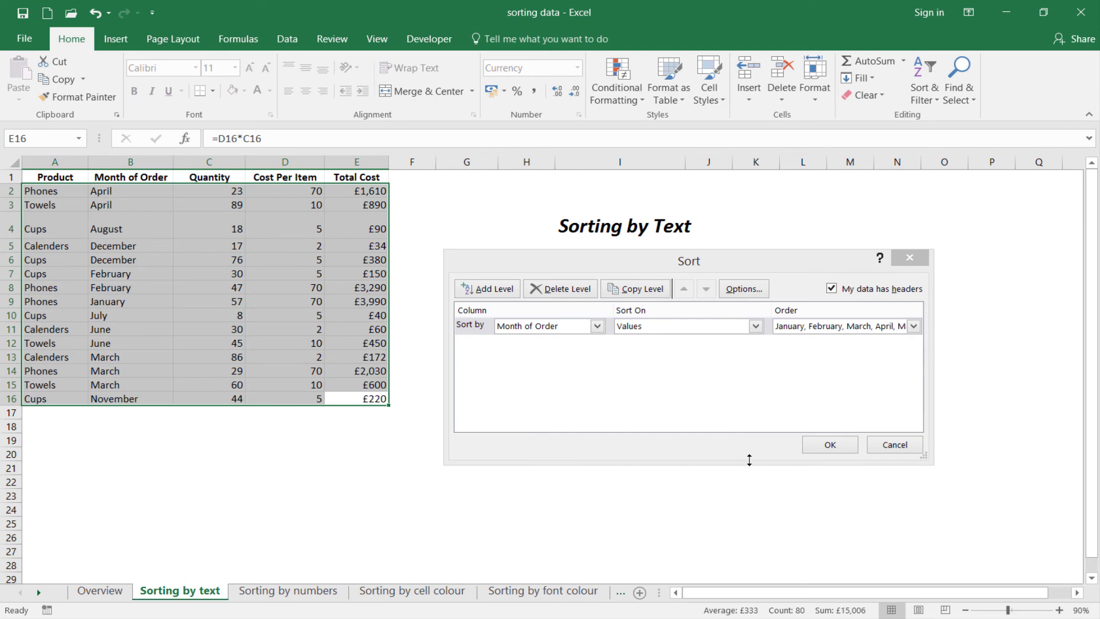
left_click(808, 447)
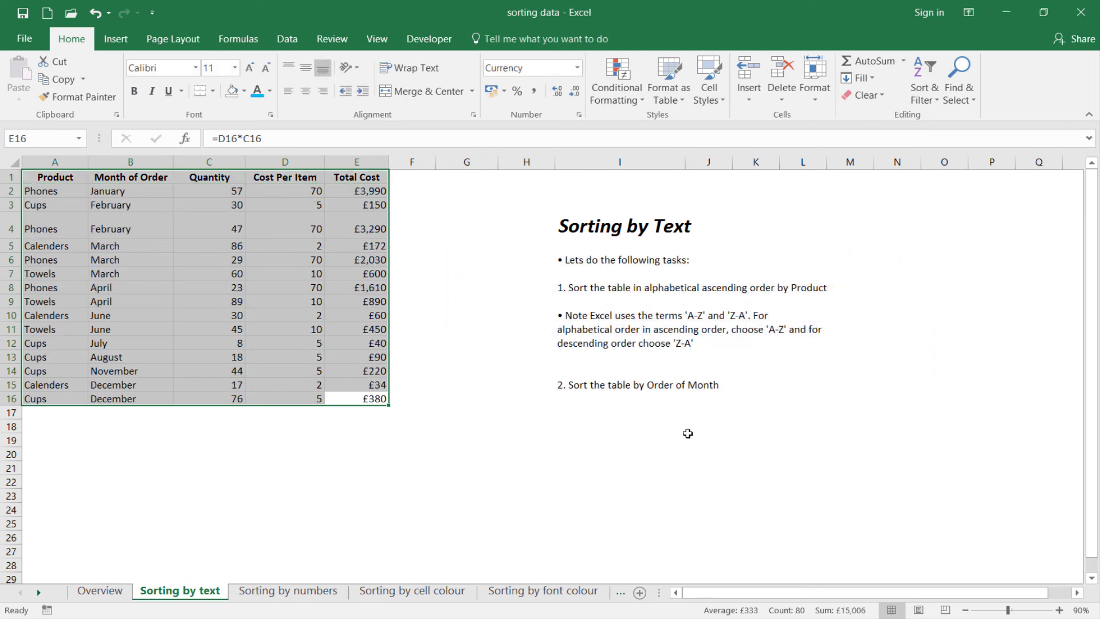
left_click(542, 427)
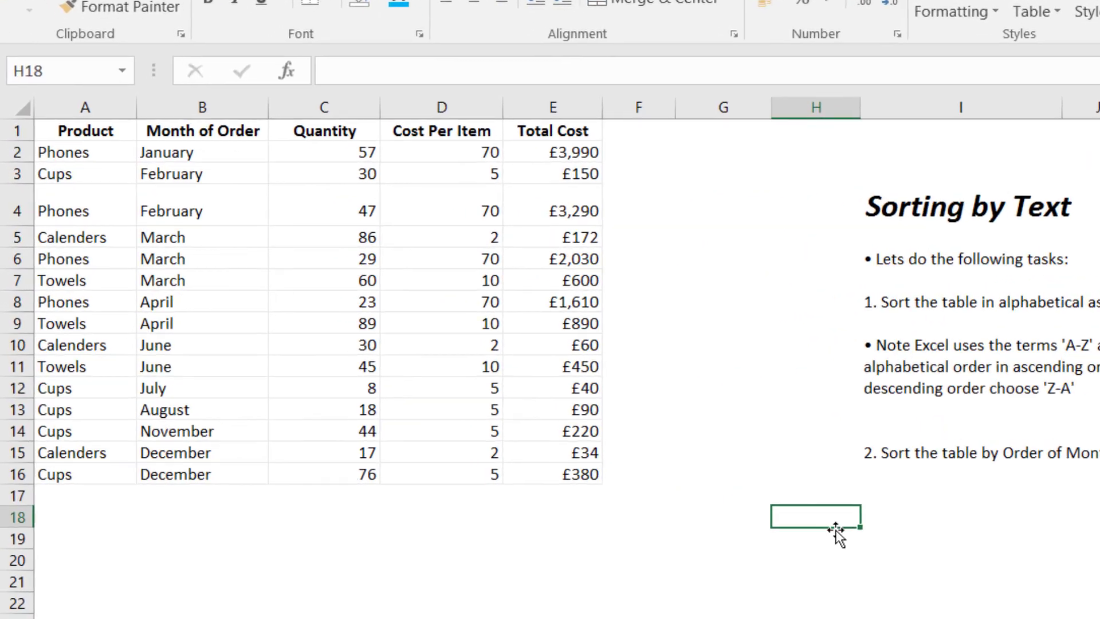